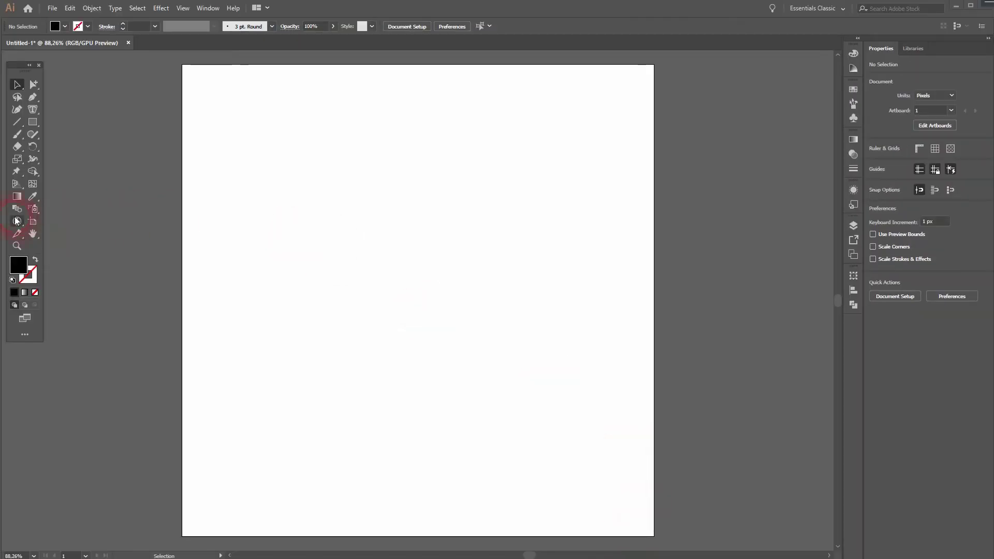
Pick the Radar Graph Tool from the graph tools flyout, leaving Snap to Point on.
drag(17, 221, 105, 320)
click(183, 7)
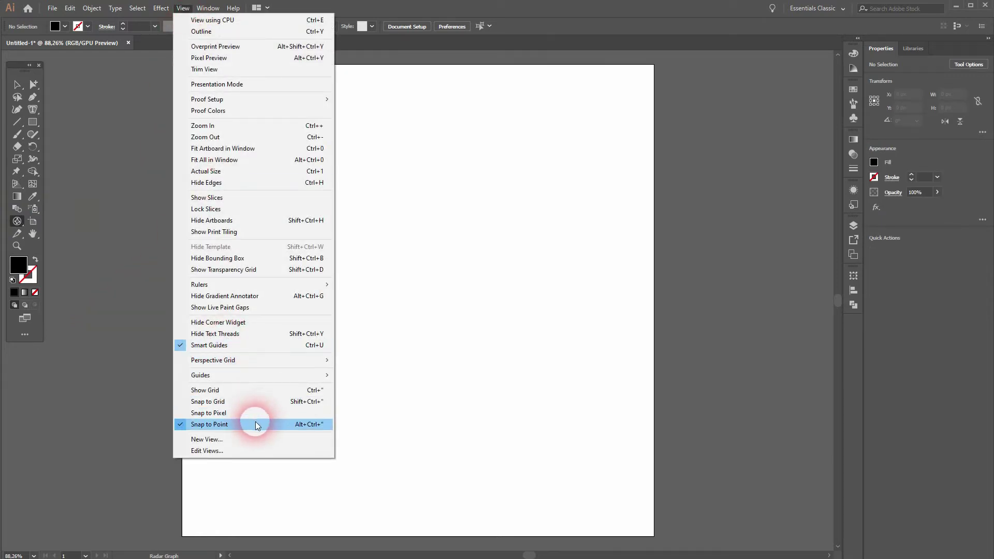
click(607, 24)
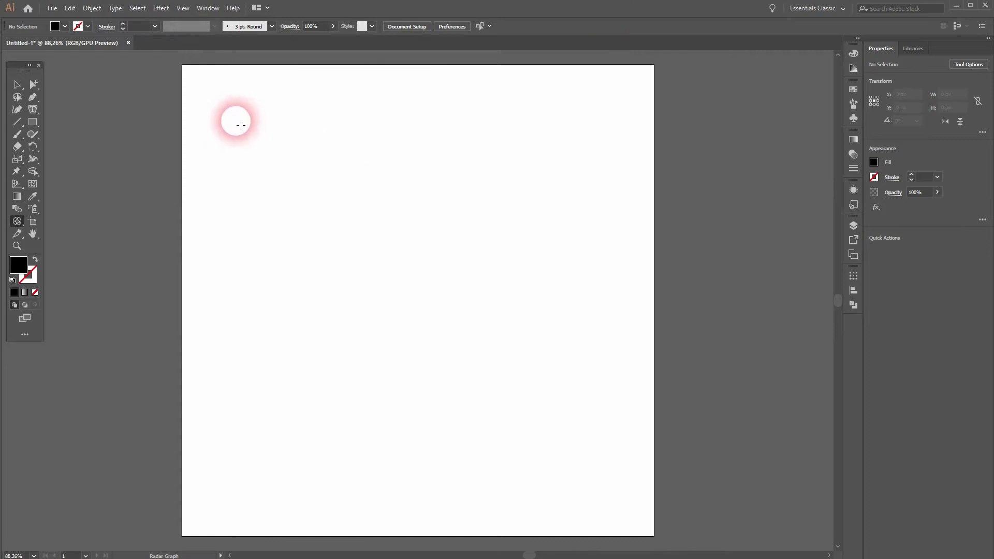
Drag out the radar graph and enter series headers YouTube, Facebook, Twitter and Instagram.
mouse_move(241, 124)
mouse_down()
mouse_move(510, 317)
mouse_move(589, 413)
mouse_move(575, 404)
mouse_up()
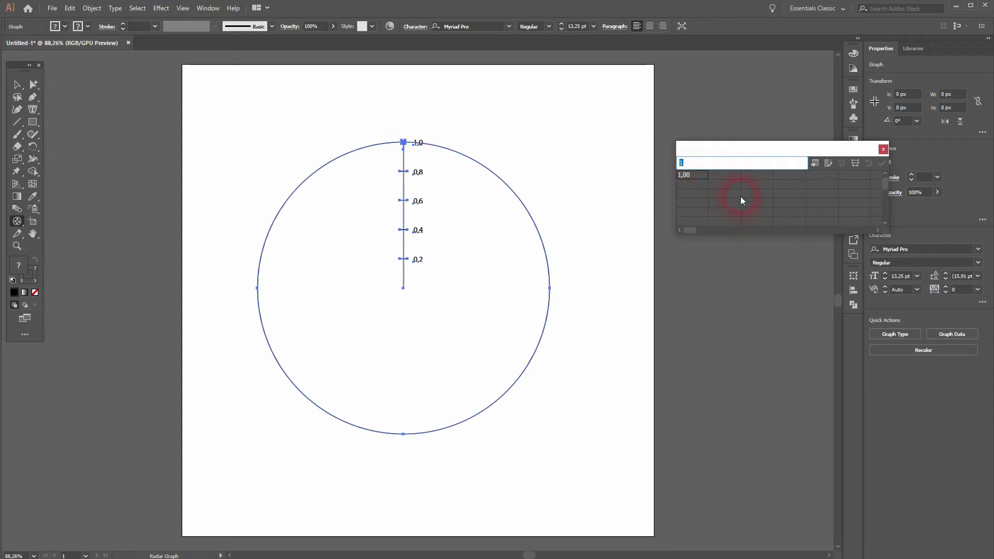
text(Y)
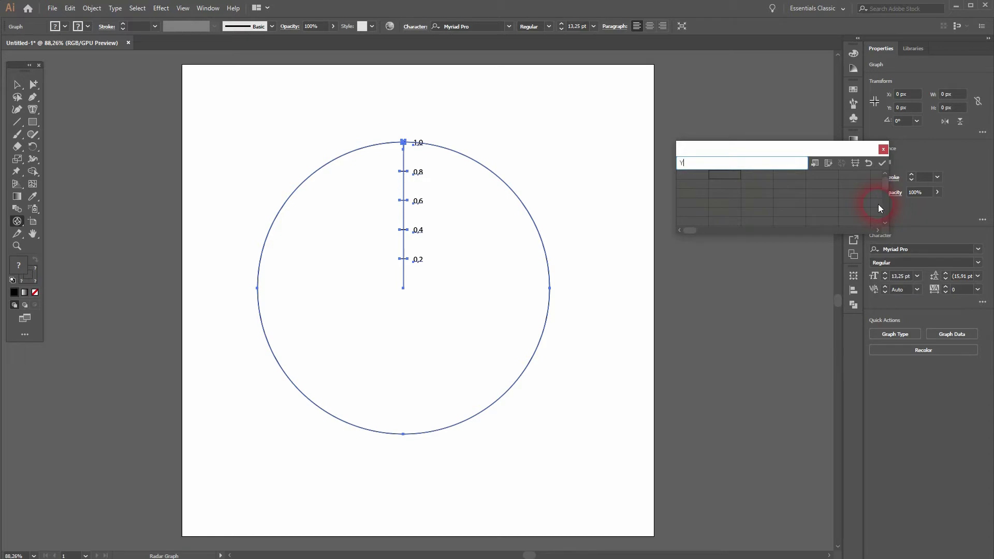
text(ouTube)
key(Tab)
text(Facebook)
key(Tab)
text(Twi)
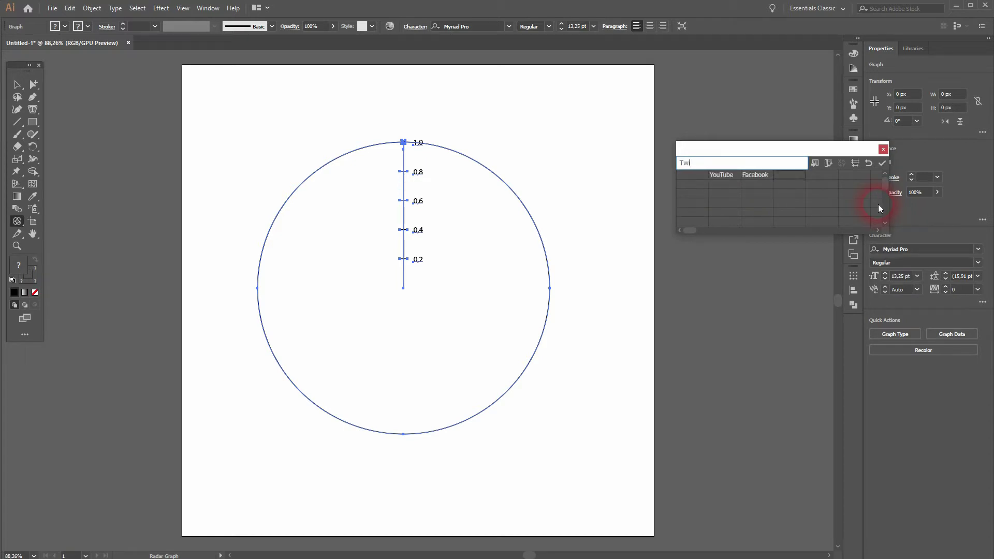
text(tter)
key(Tab)
text(Instagram)
key(Tab)
Enter the Audience row with scores 5, 4, 1, 3 and apply it.
text(Audience)
key(Tab)
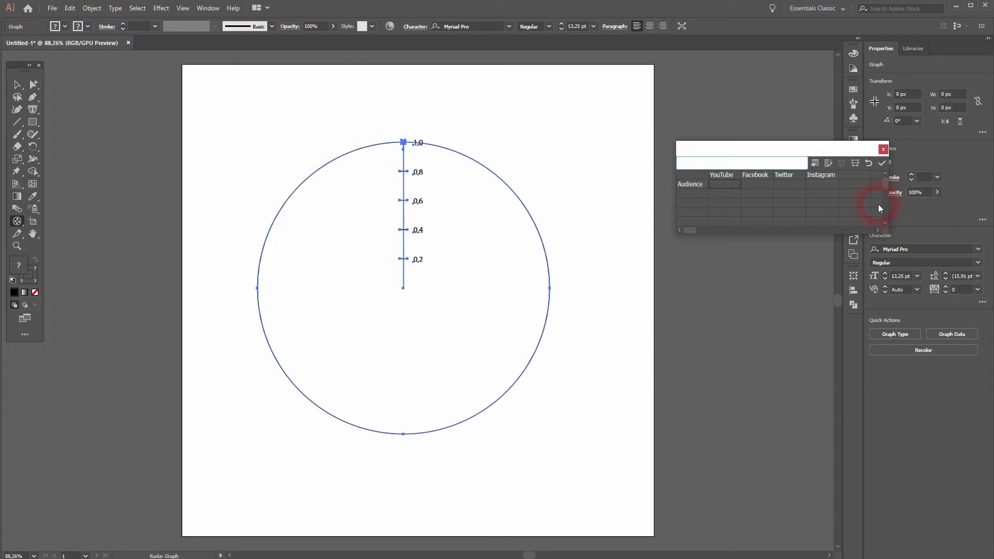
text(5)
key(Tab)
text(4)
key(Tab)
text(1)
key(Tab)
text(3)
key(KP_Enter)
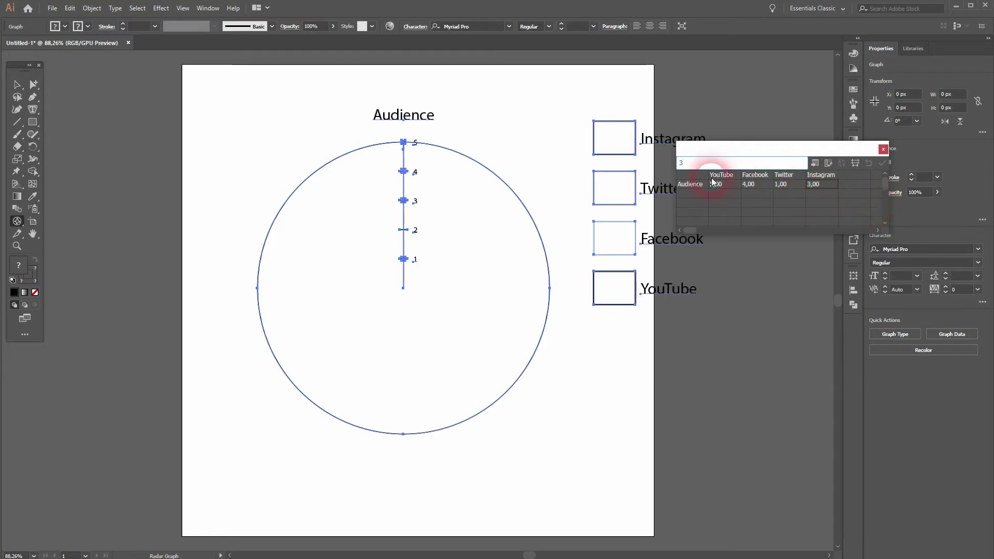
Add the Content row with scores 5, 3, 1, 4 to the graph data.
click(524, 134)
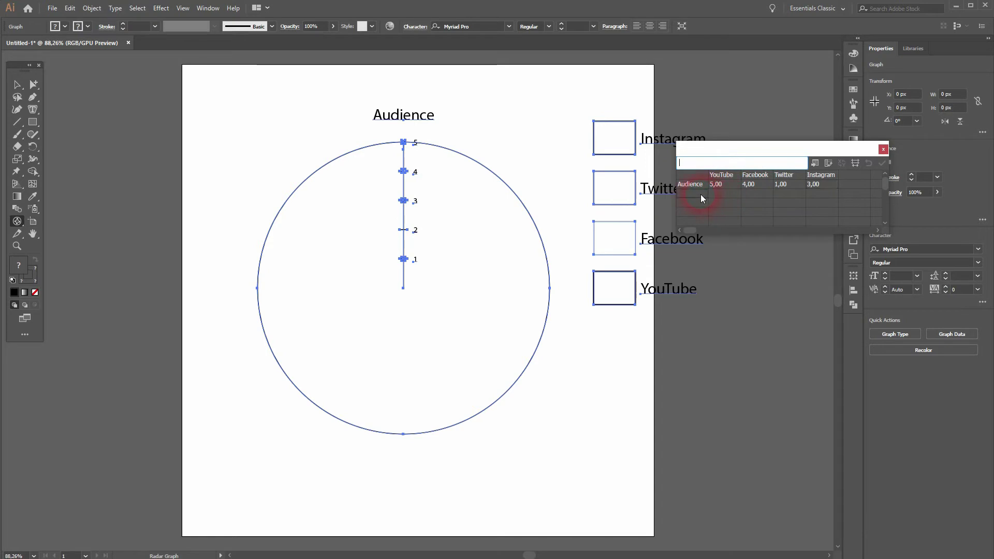
text(Content)
key(Tab)
text(3)
key(Tab)
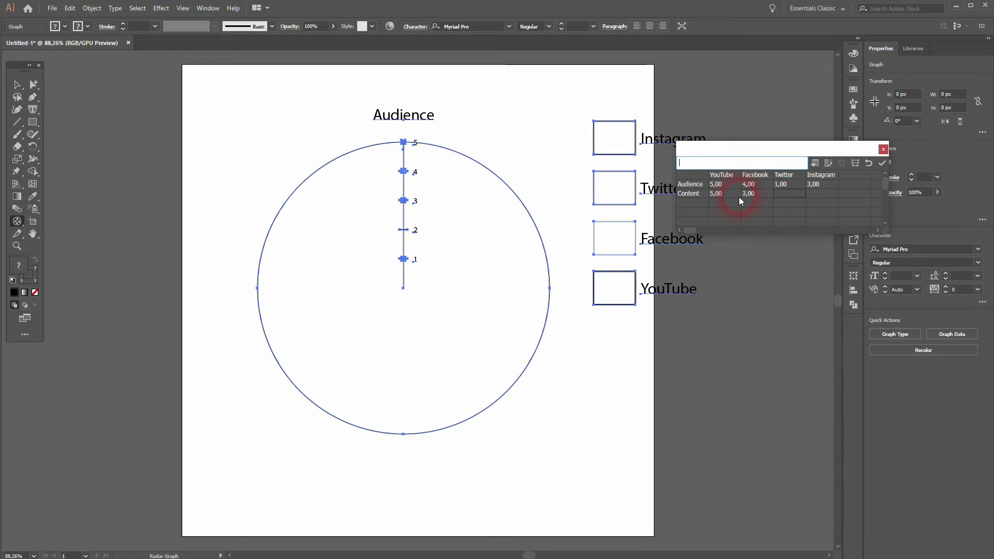
text(1)
key(Tab)
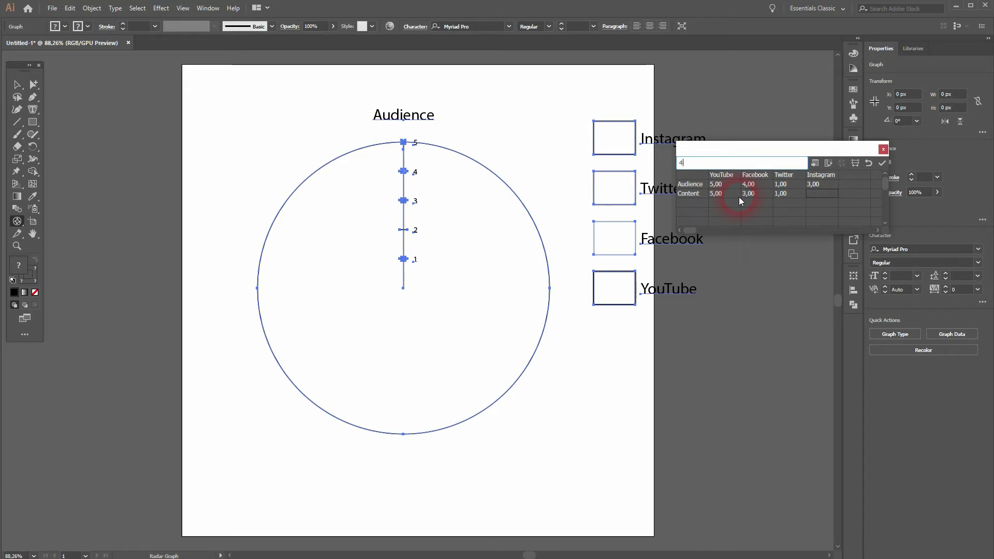
key(Return)
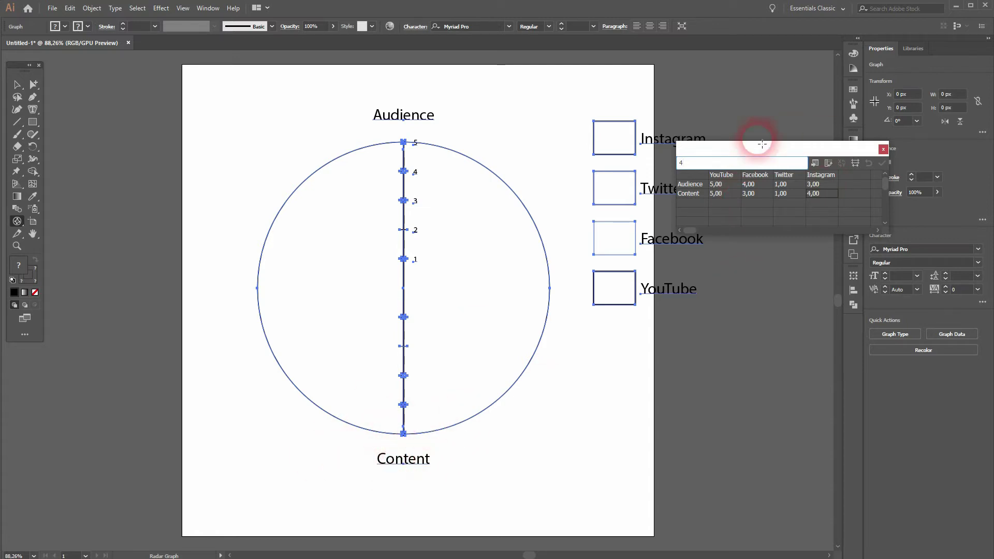
Add the Usability row with scores 4, 3, 3, 3 and apply it.
click(683, 205)
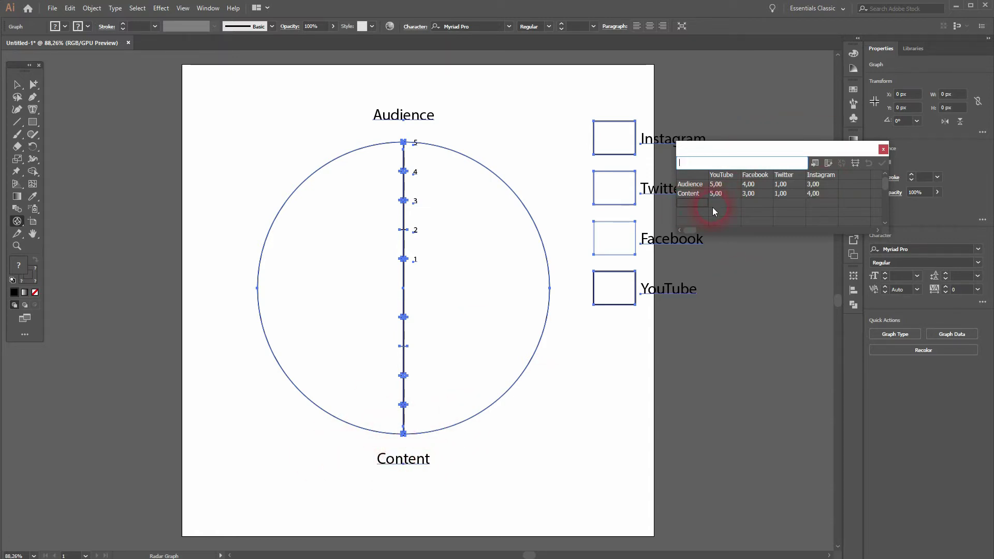
text(Usability)
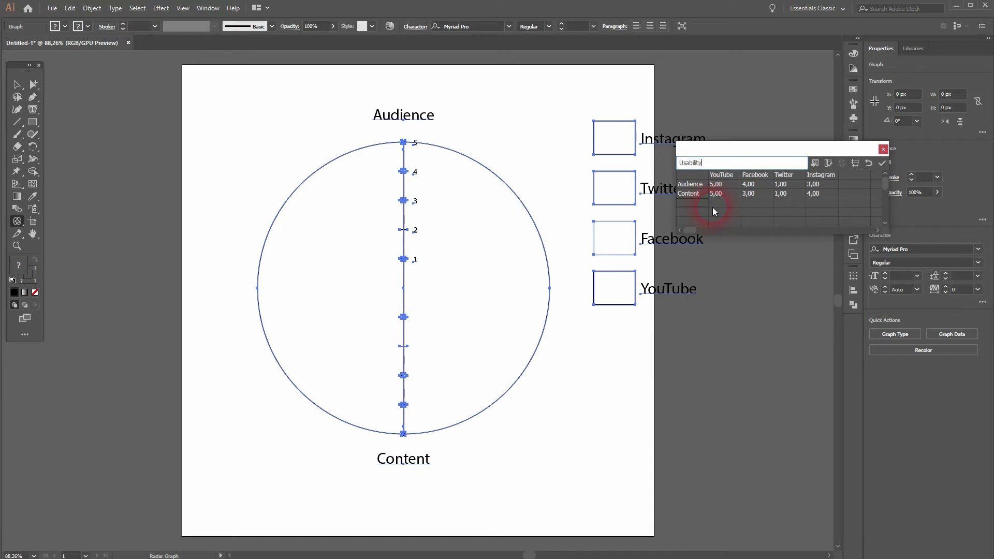
key(Tab)
text(4)
key(Tab)
text(3)
key(Tab)
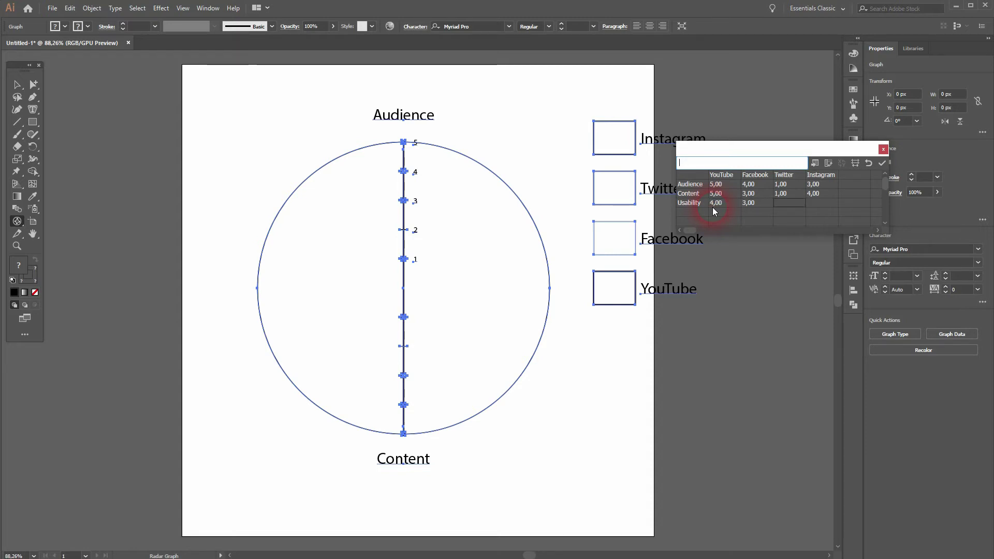
text(3)
key(Tab)
text(3)
key(KP_Enter)
click(619, 376)
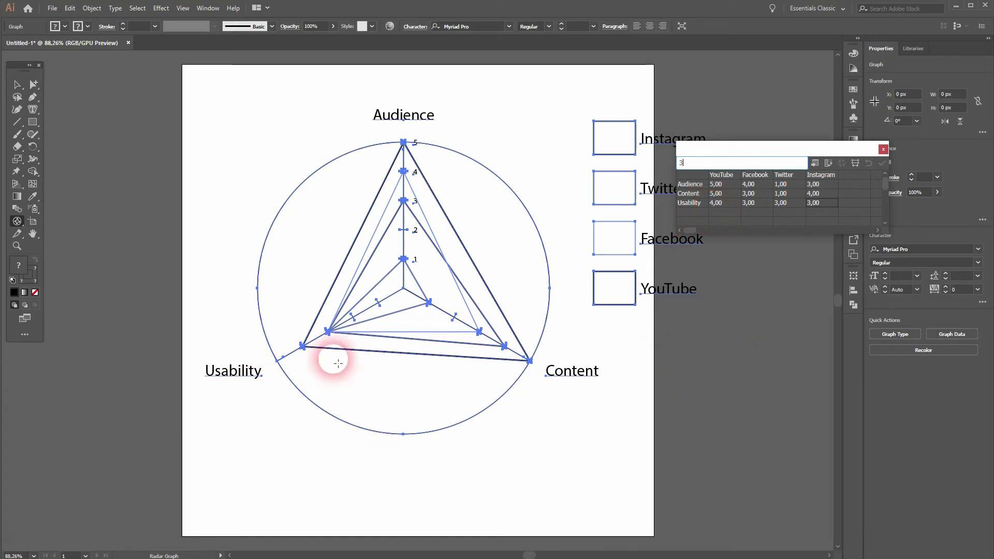
click(701, 213)
text(x)
key(Tab)
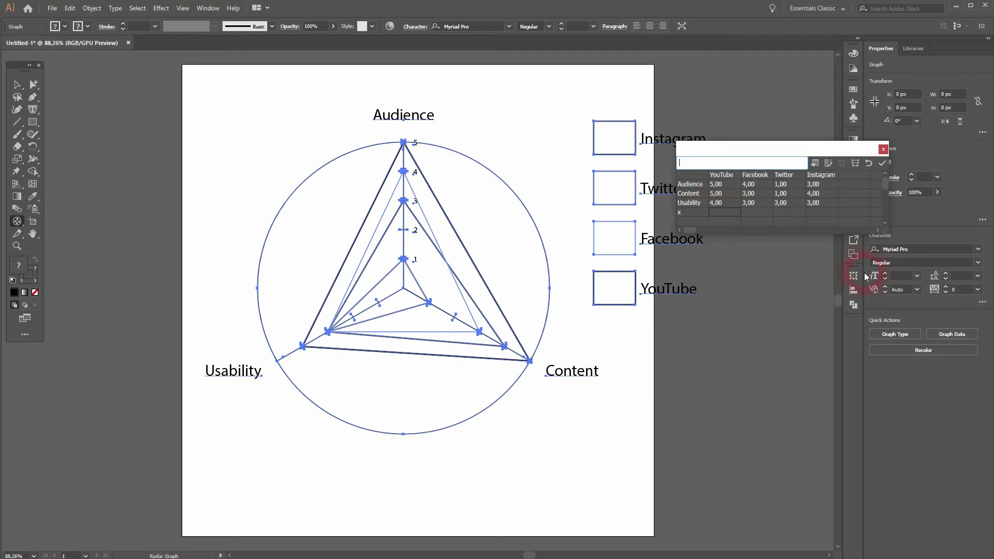
text(4)
key(Tab)
text(4)
key(Tab)
text(4)
key(Tab)
text(4)
key(Tab)
key(KP_Enter)
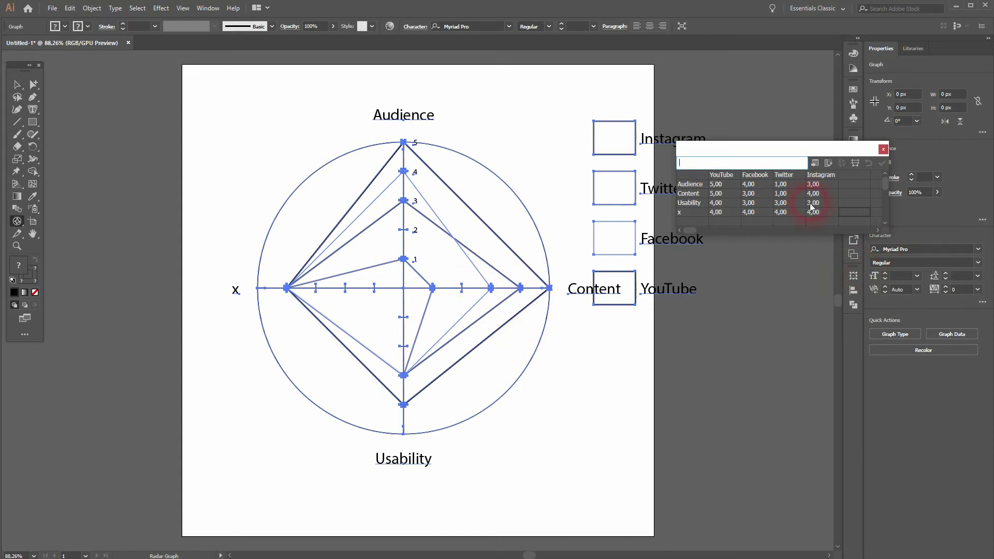
key(ctrl+z)
key(ctrl+z)
key(ctrl+z)
key(ctrl+z)
key(ctrl+z)
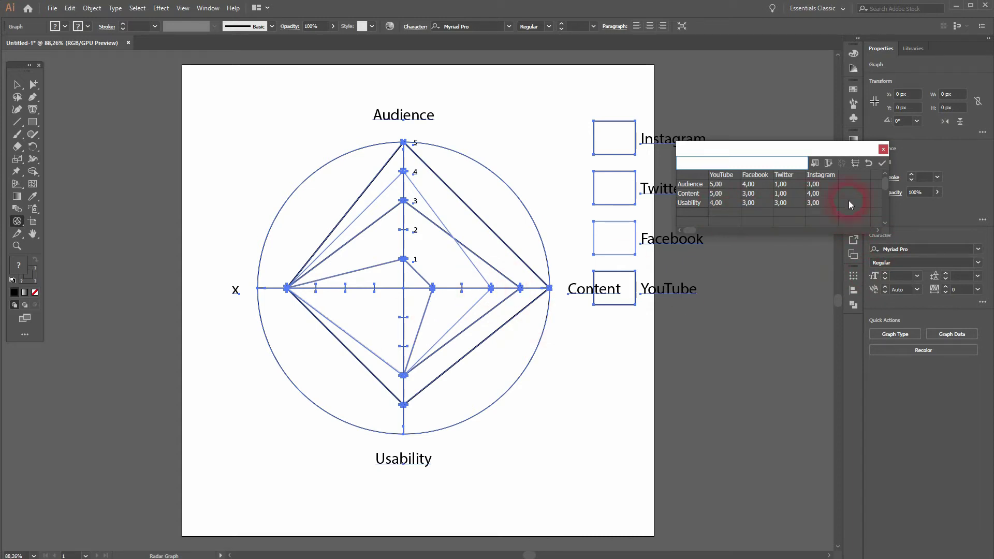
click(879, 163)
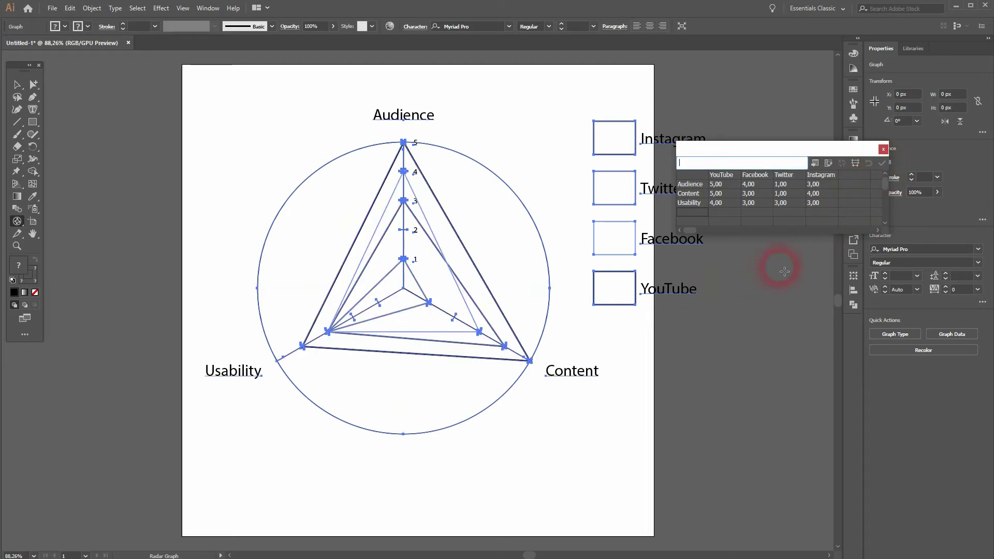
Close the Graph Data window, then inspect the graph's Graph Type settings and cancel without changes.
click(883, 149)
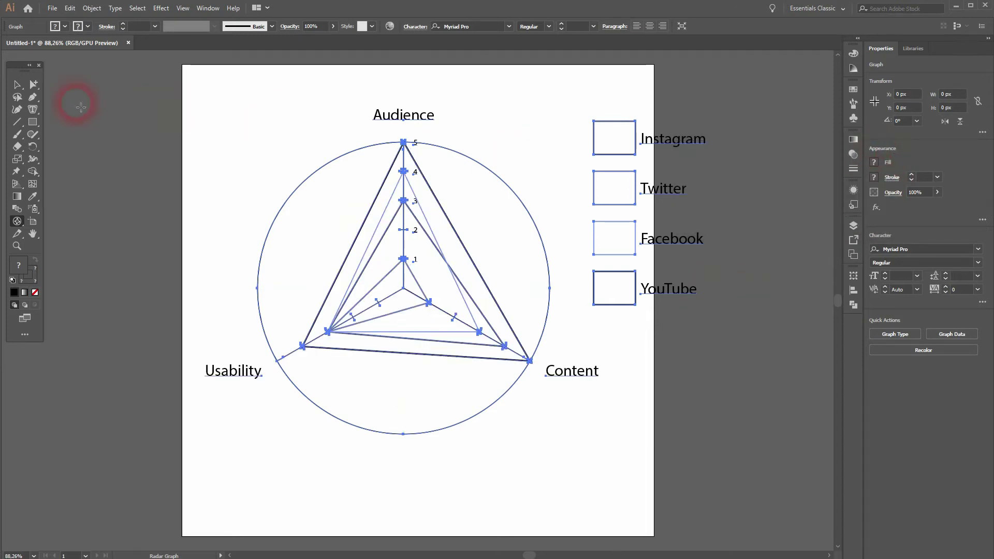
click(17, 84)
click(448, 253)
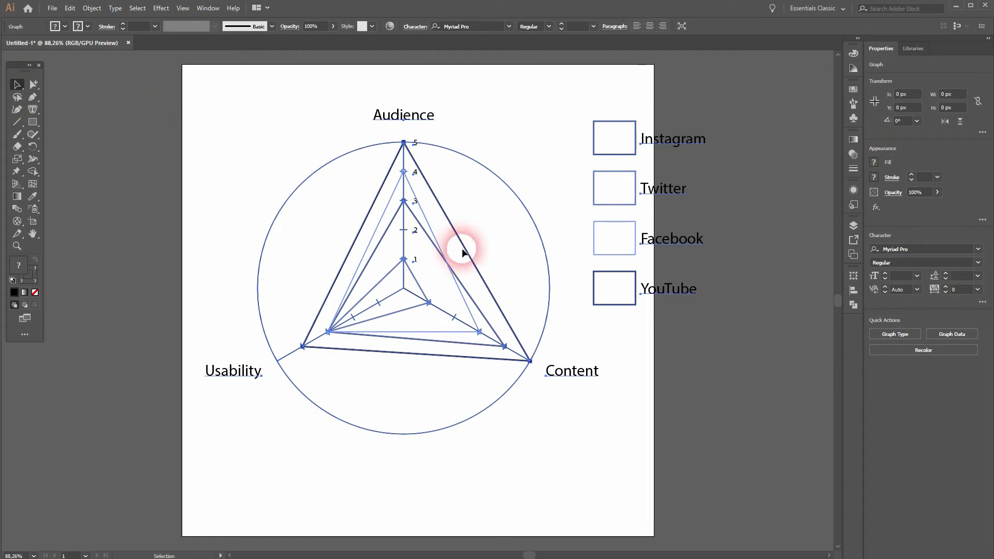
right_click(466, 250)
click(524, 299)
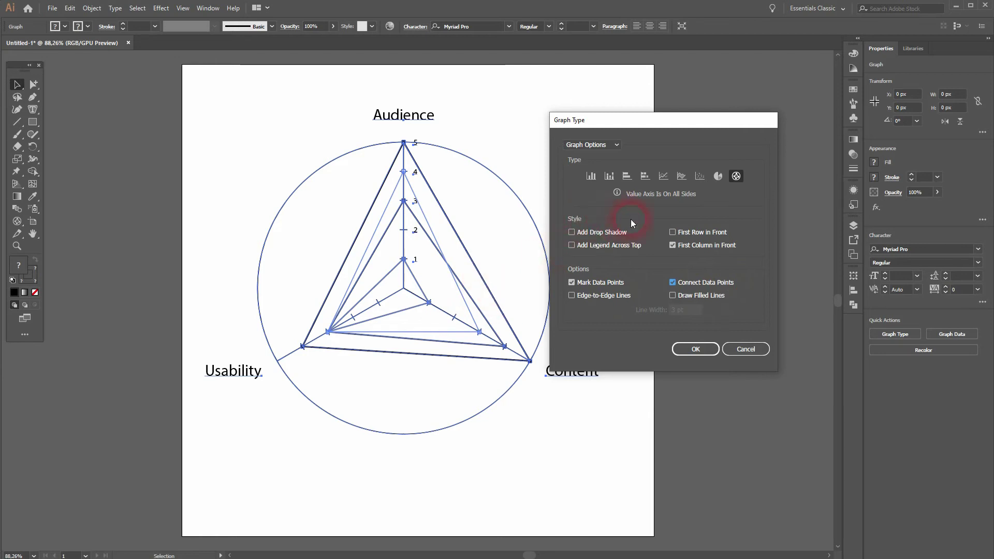
click(742, 349)
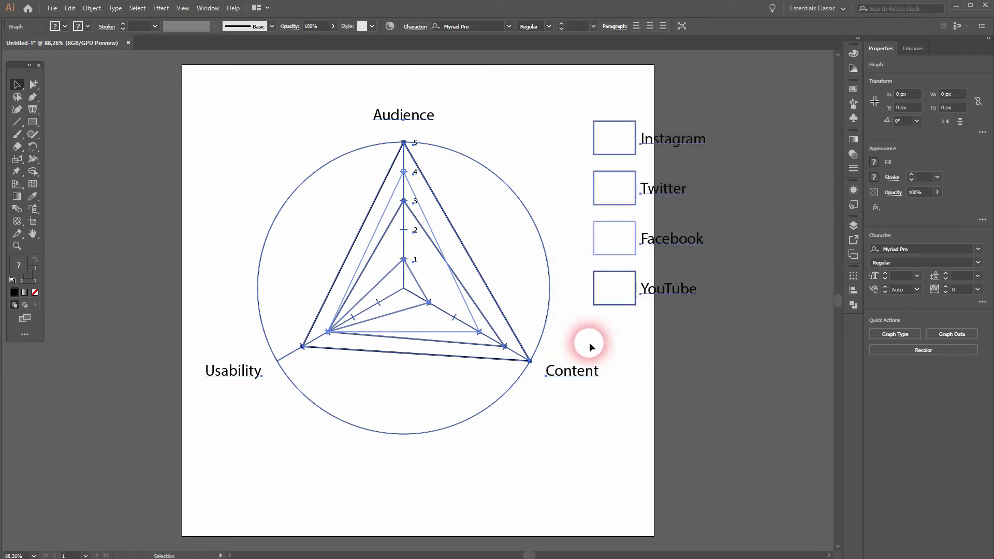
Deselect the graph, show the Swatches panel and switch to the Group Selection tool.
click(211, 256)
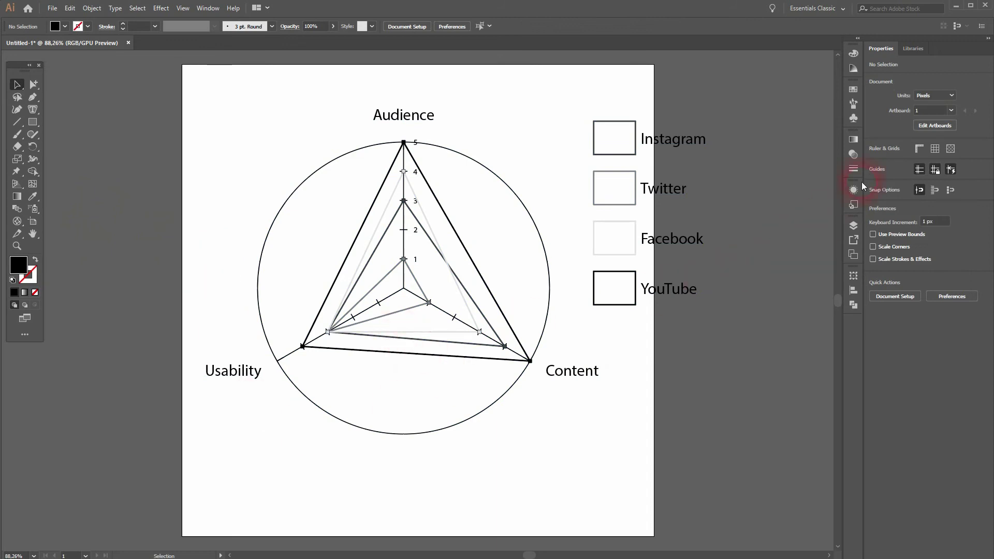
click(852, 90)
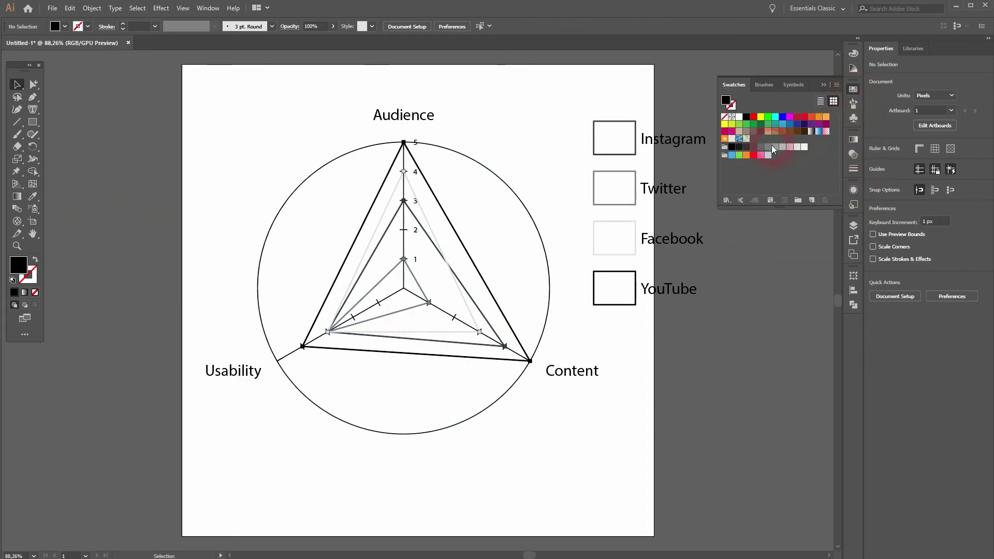
click(723, 159)
click(466, 200)
click(395, 201)
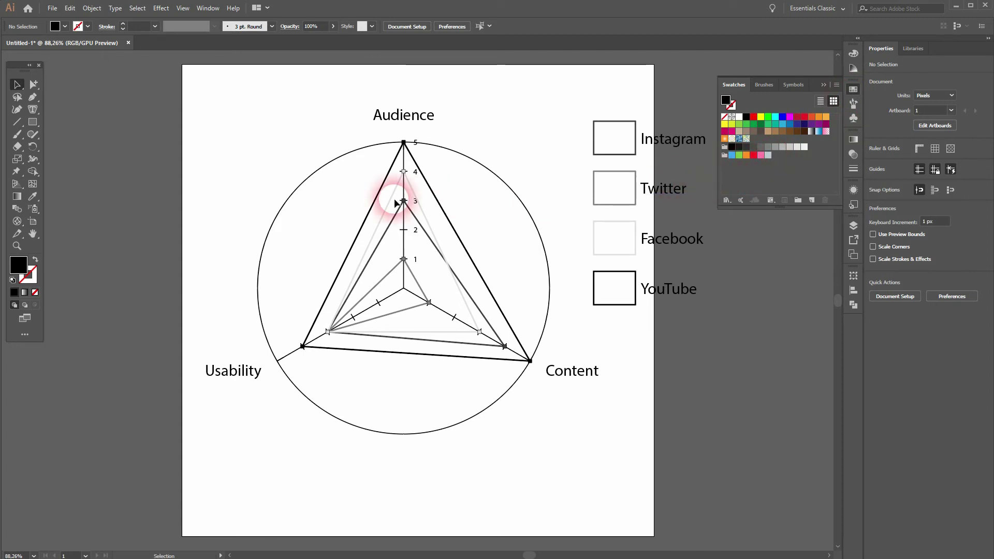
click(76, 95)
click(36, 85)
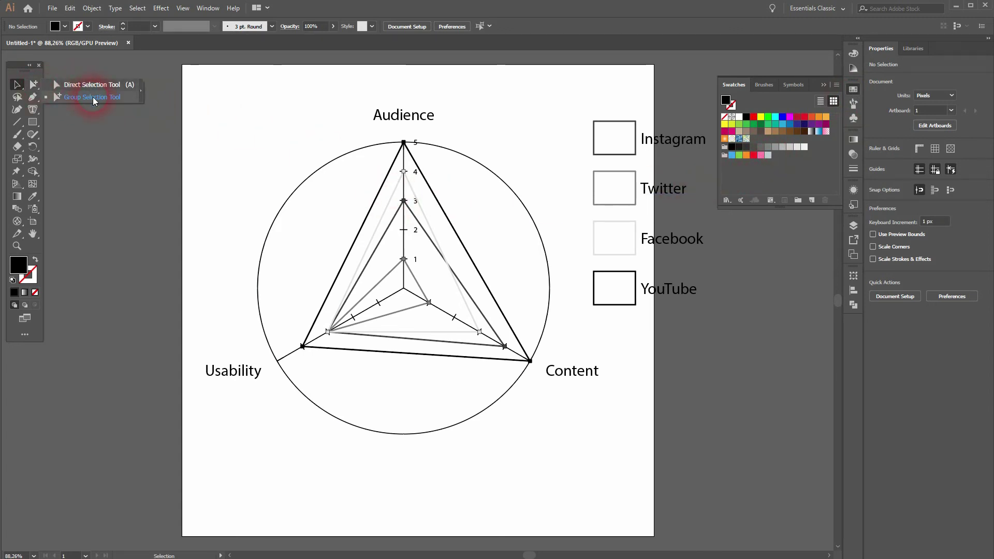
Select the Instagram legend box and series line and give them a blue stroke.
click(92, 98)
click(504, 178)
click(616, 138)
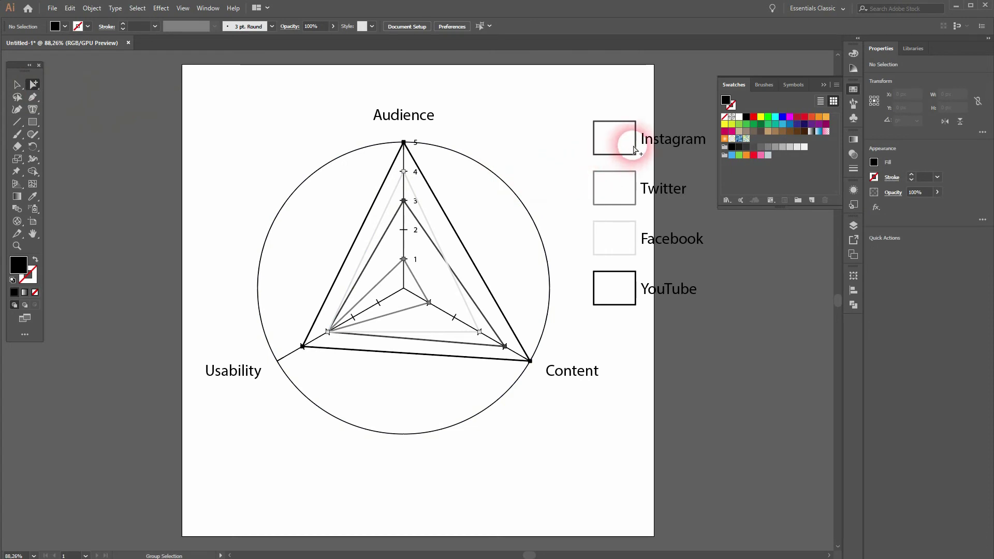
click(26, 268)
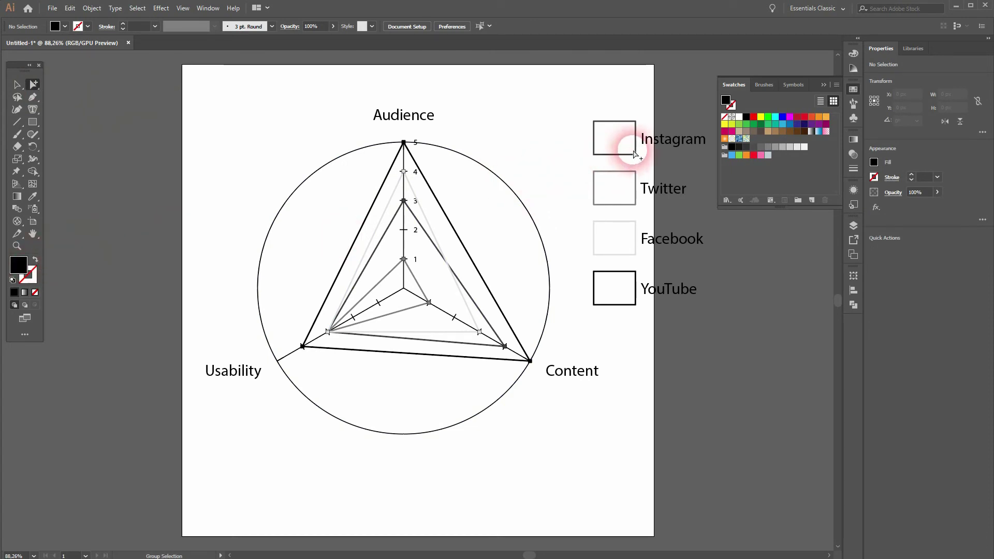
click(608, 175)
click(27, 269)
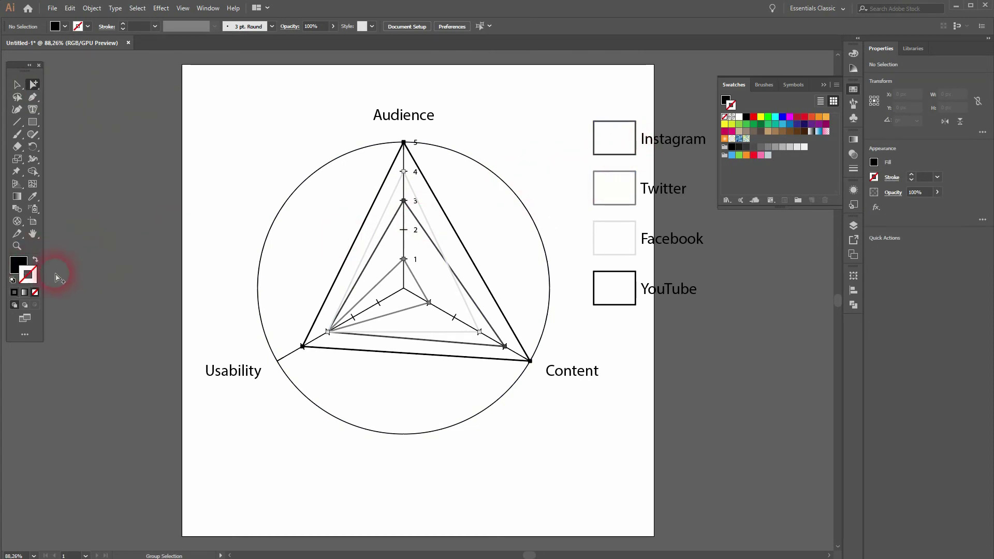
click(553, 191)
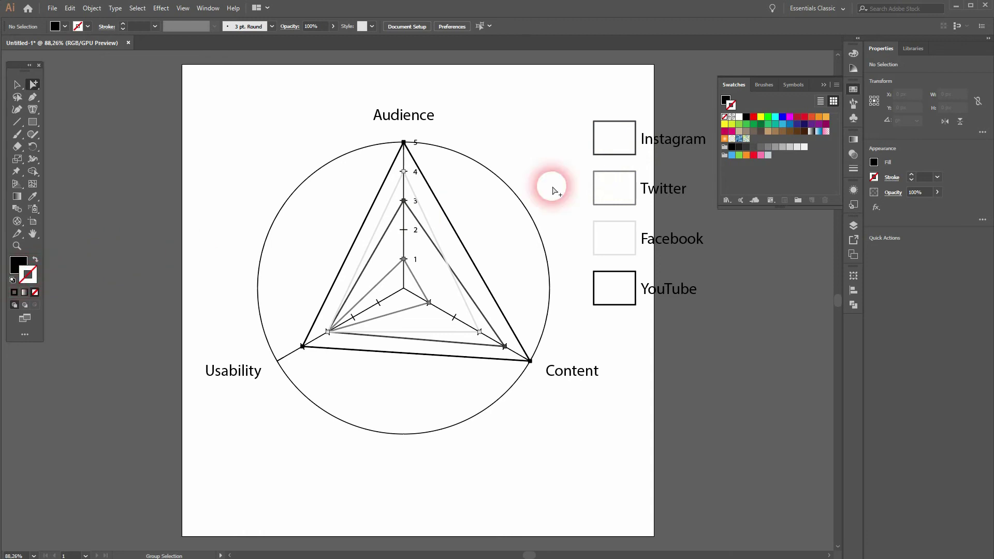
click(636, 143)
click(638, 144)
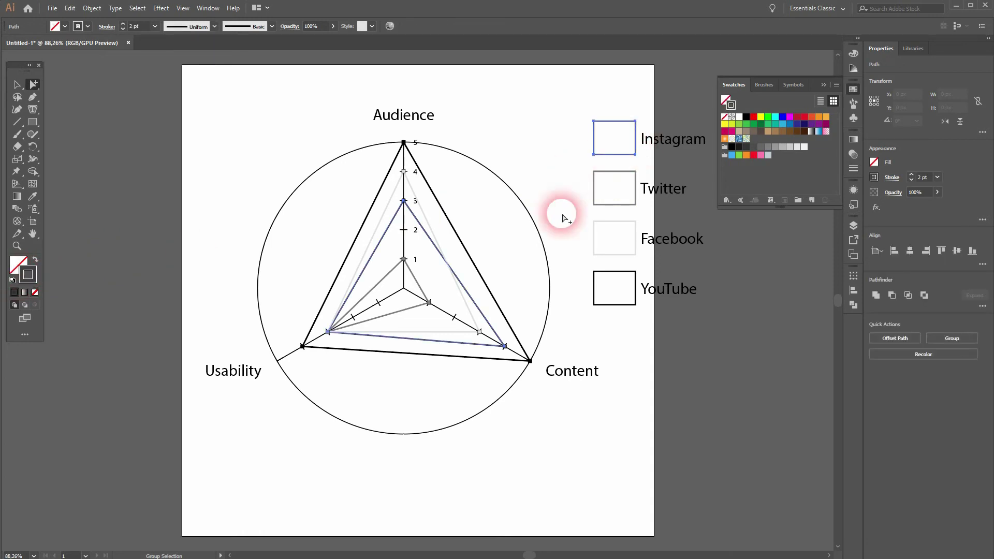
click(598, 130)
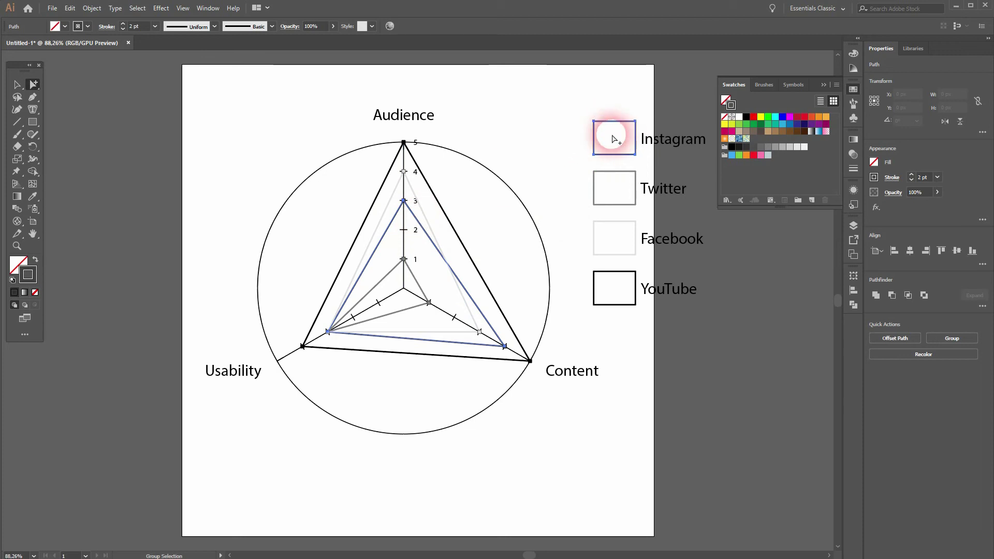
click(735, 157)
Stroke the Twitter series and legend green, and the Facebook series and legend orange.
click(636, 196)
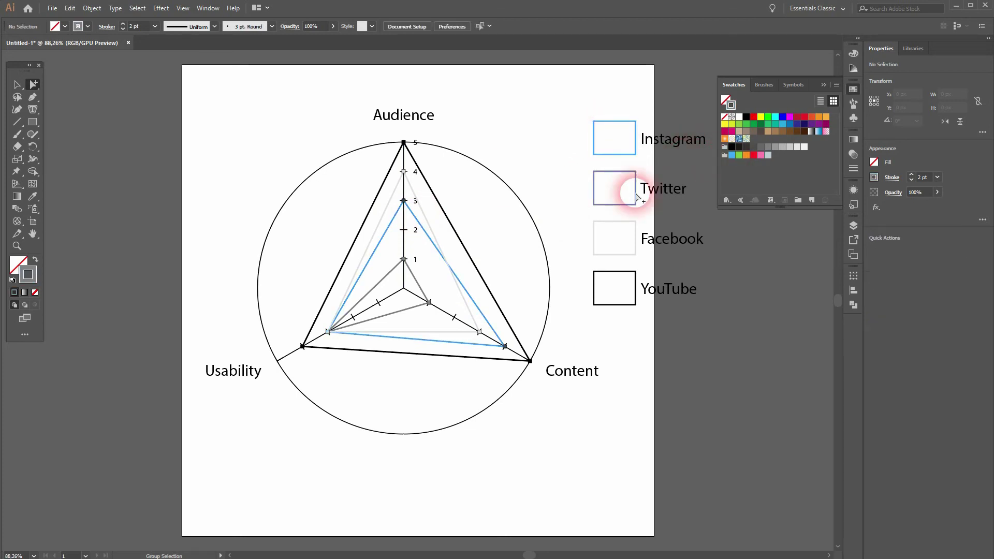
click(636, 196)
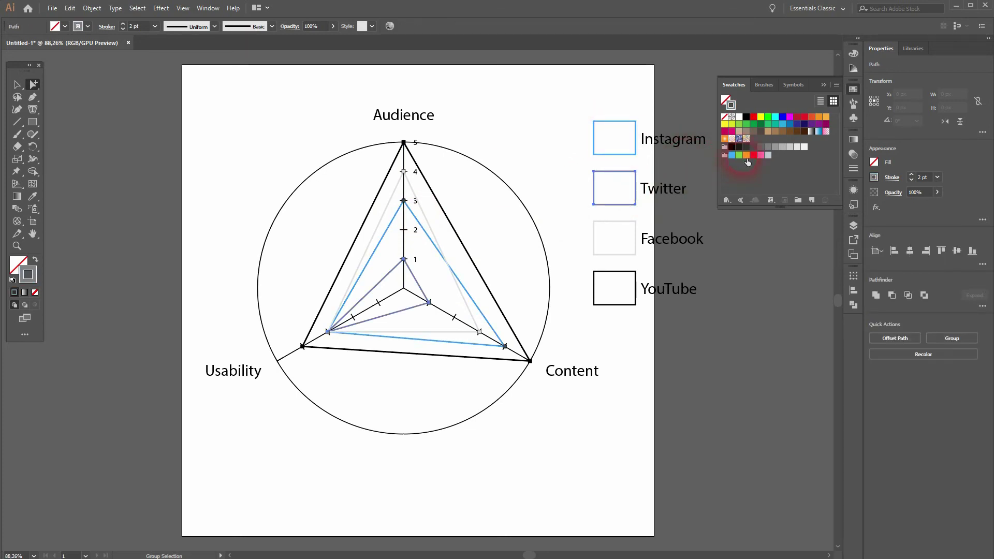
click(739, 154)
click(642, 242)
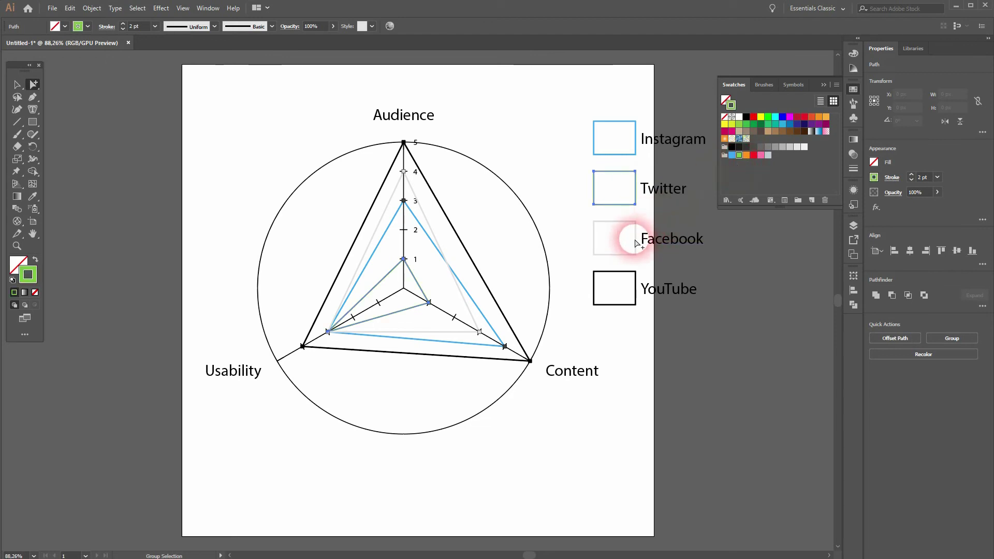
click(642, 243)
click(722, 175)
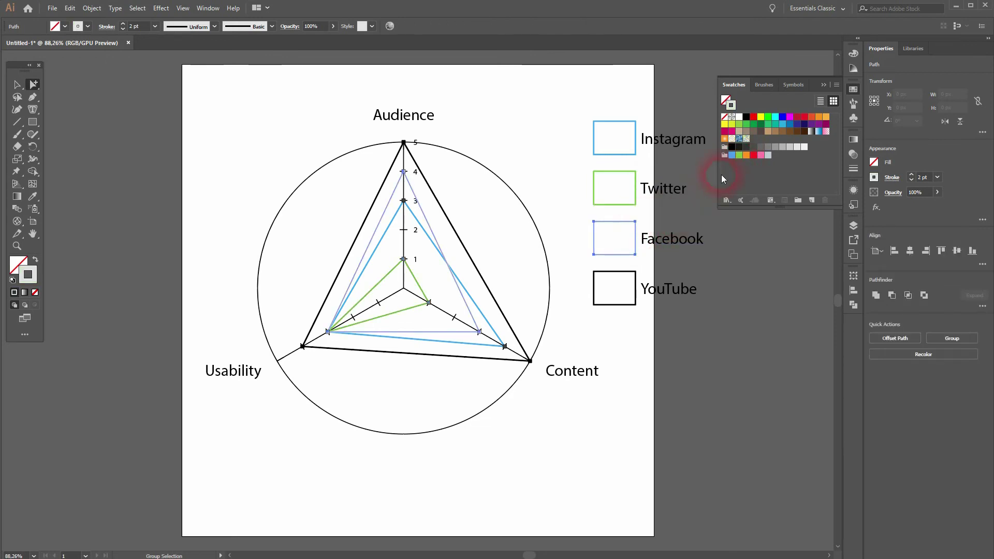
click(749, 156)
Stroke the YouTube series and legend red, then deselect everything.
click(634, 279)
click(635, 285)
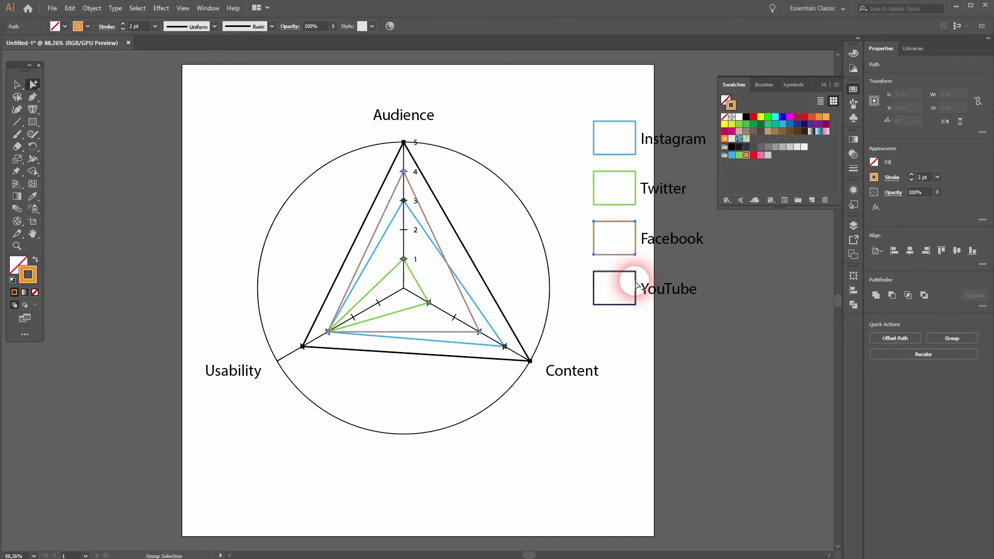
click(793, 157)
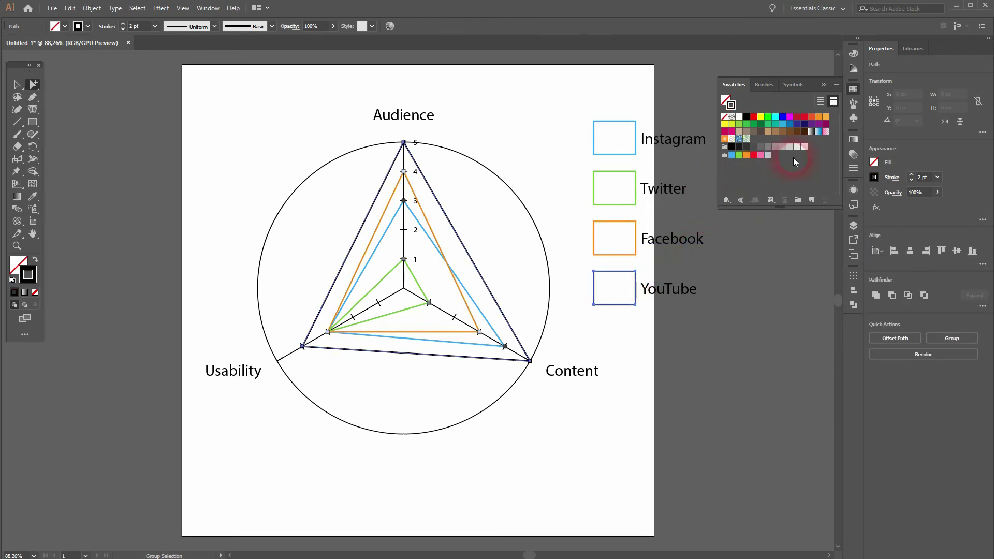
click(755, 155)
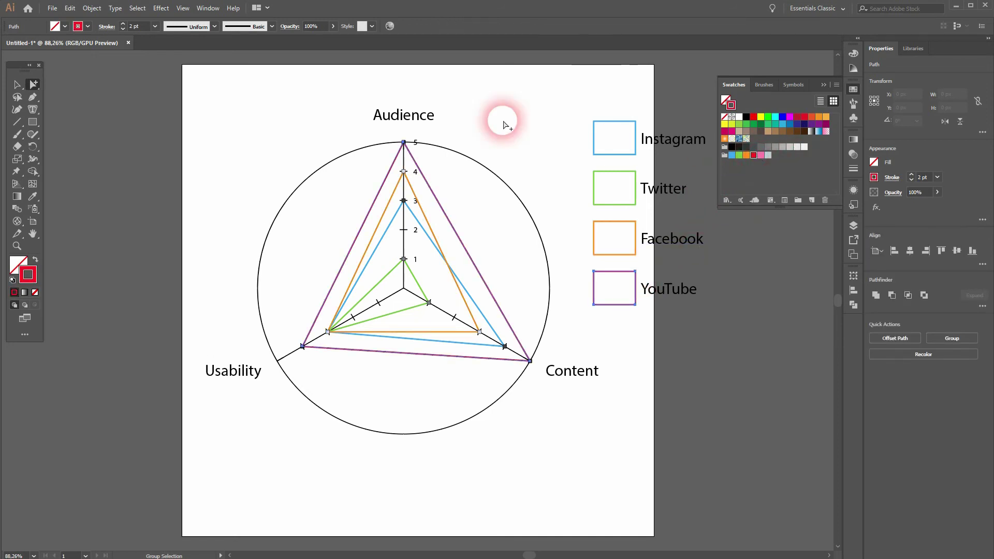
click(17, 85)
click(262, 202)
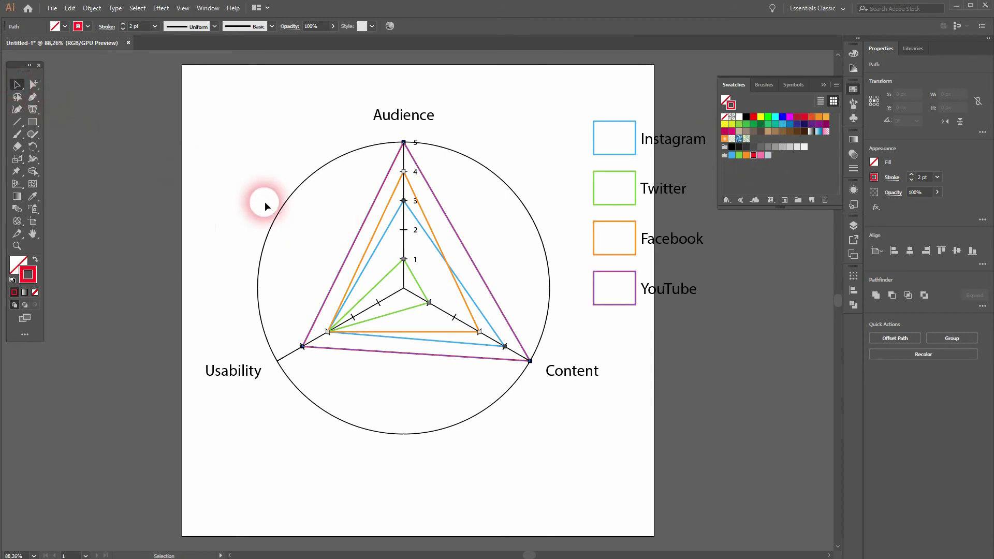
click(402, 145)
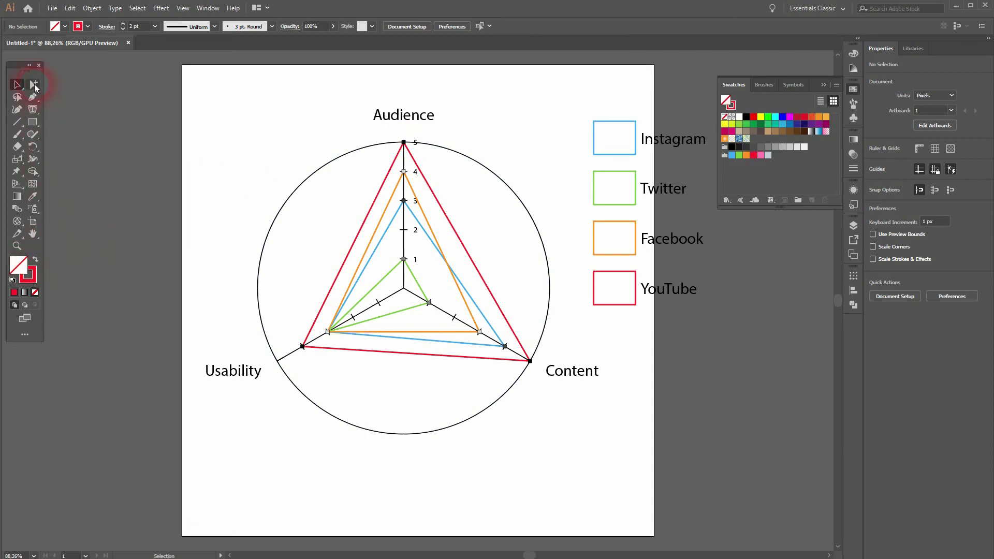
Fill the YouTube data-point markers red and the Facebook markers orange.
click(33, 85)
click(403, 142)
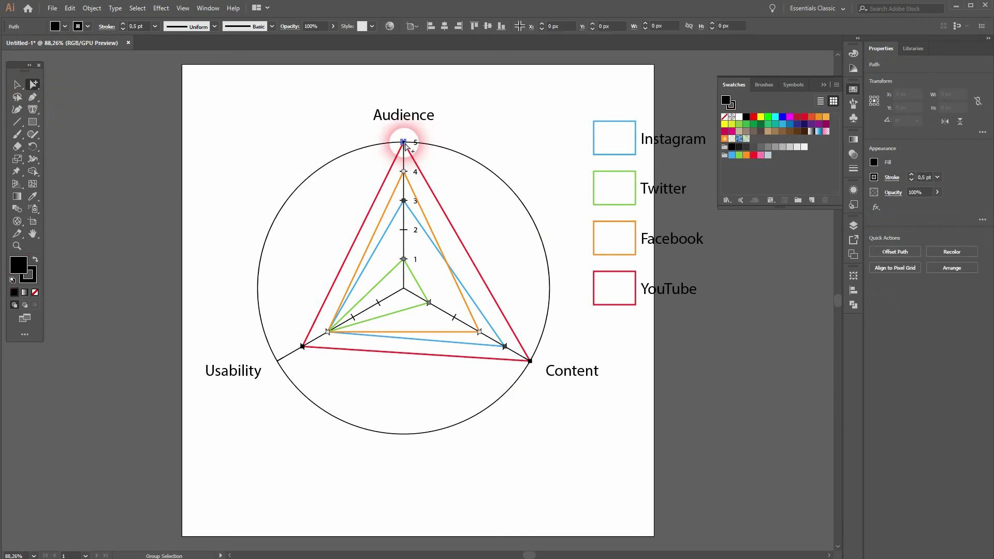
click(404, 143)
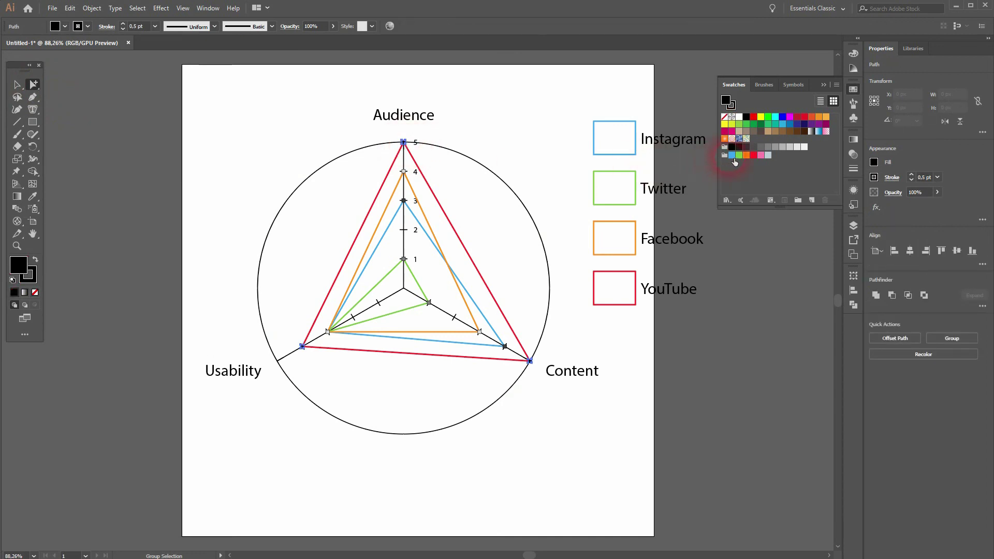
click(755, 156)
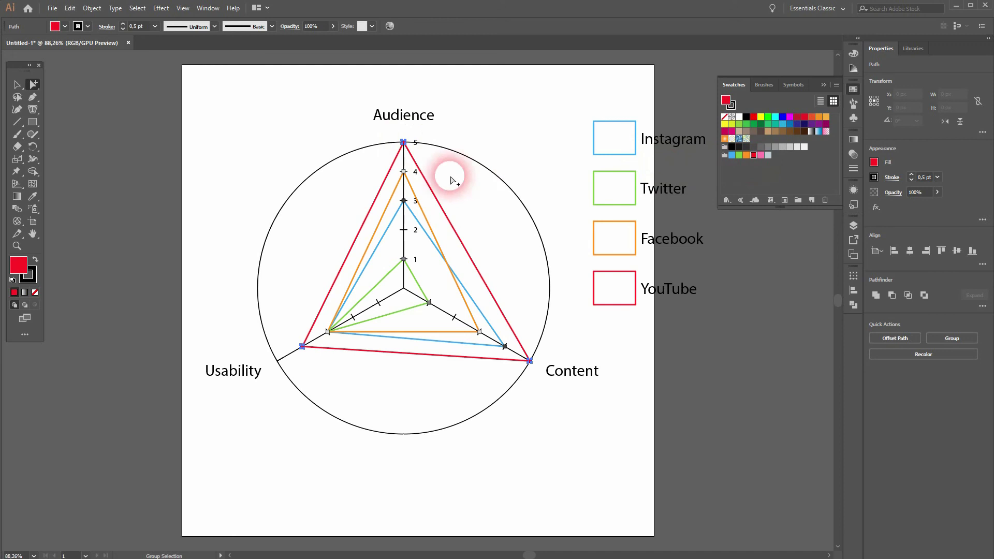
click(404, 173)
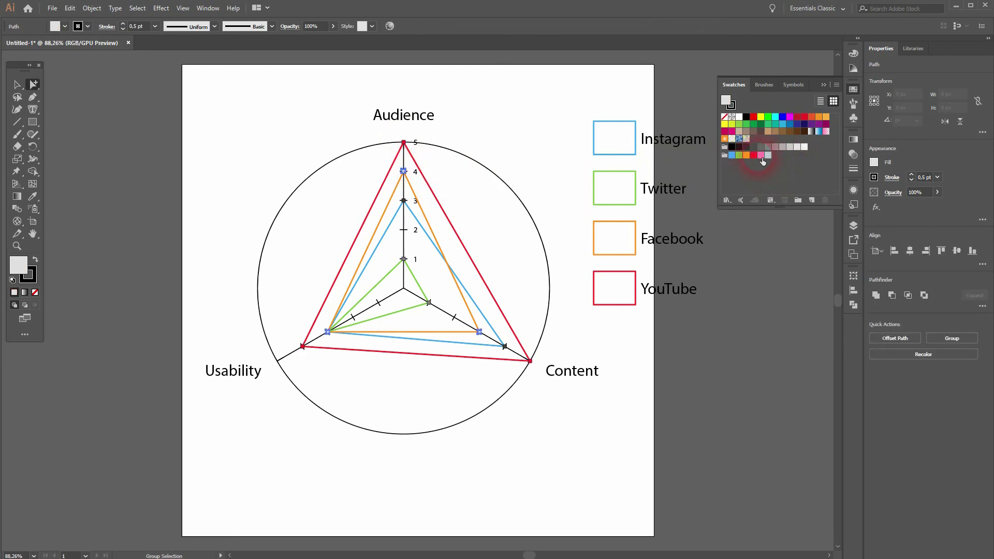
click(746, 155)
Fill the Instagram markers blue and the Twitter markers green, then deselect the graph.
click(493, 209)
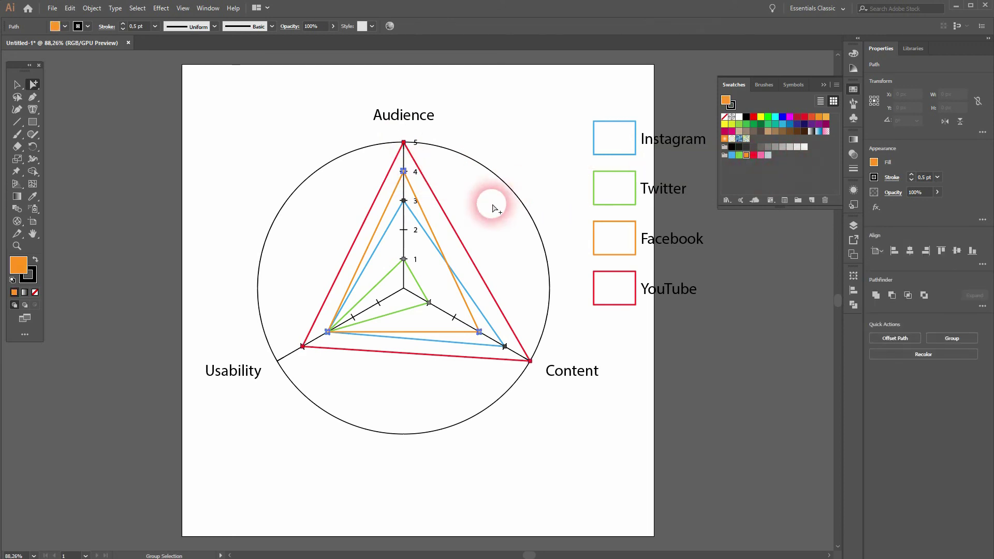
click(403, 201)
click(694, 171)
click(732, 155)
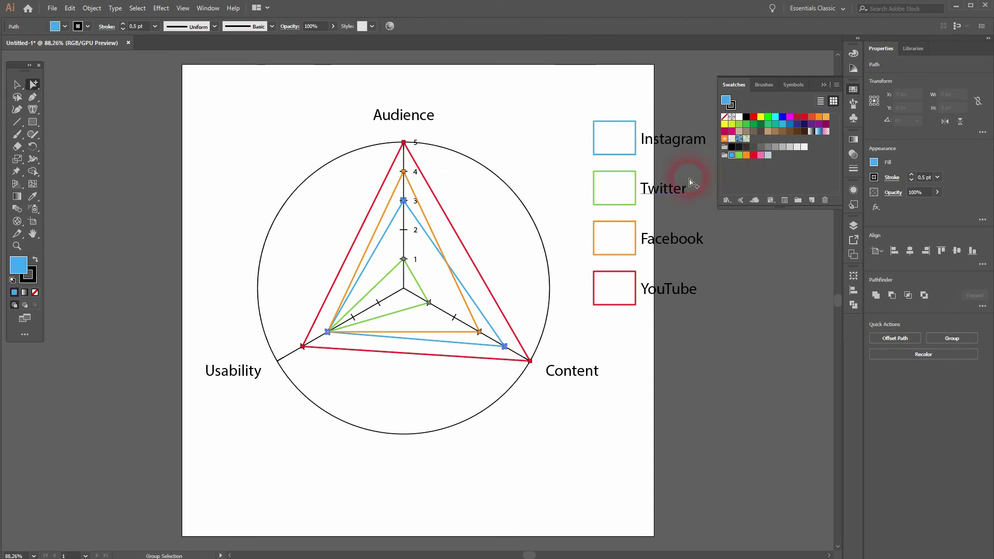
click(404, 260)
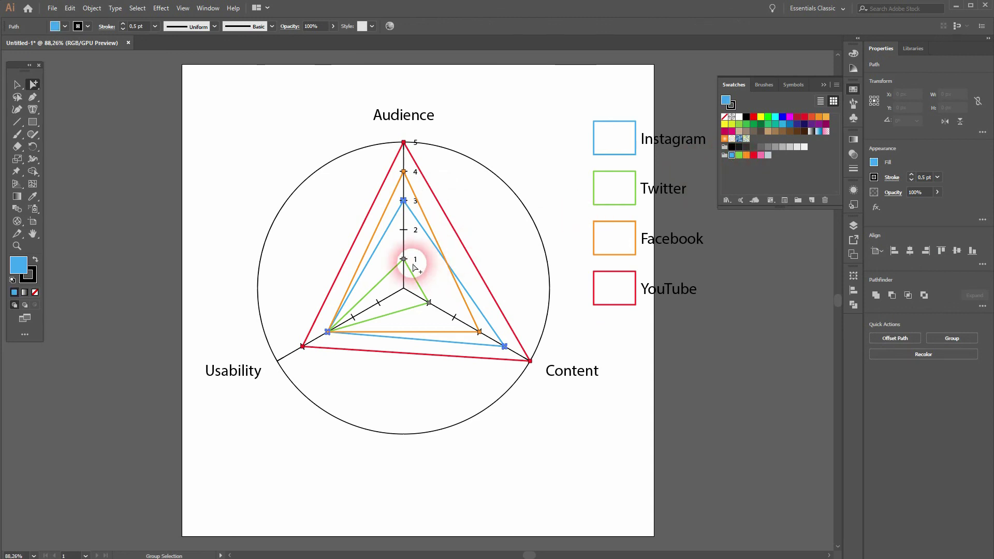
click(738, 155)
click(726, 166)
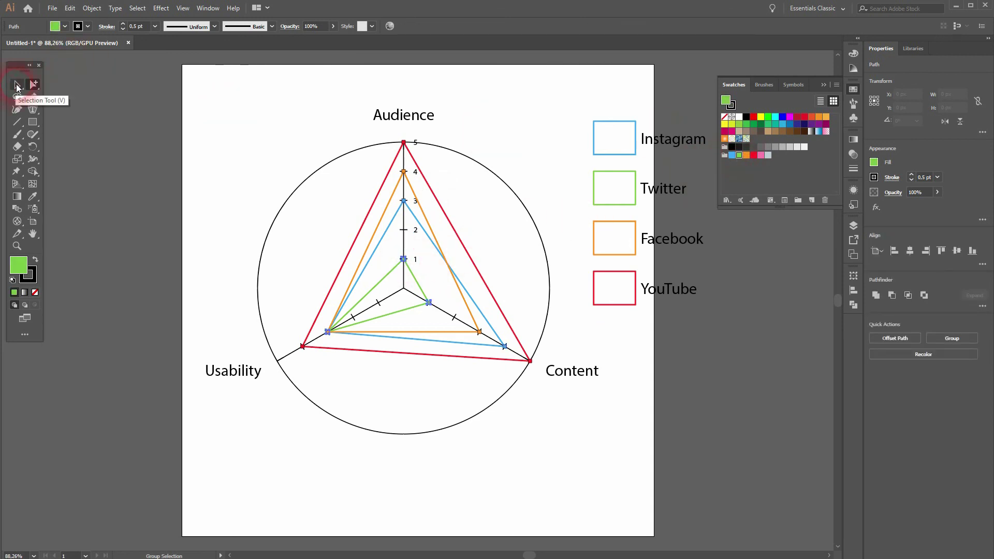
click(16, 84)
click(248, 135)
Collapse the Swatches panel, then marquee-select and deselect the finished radar graph to check it.
click(405, 231)
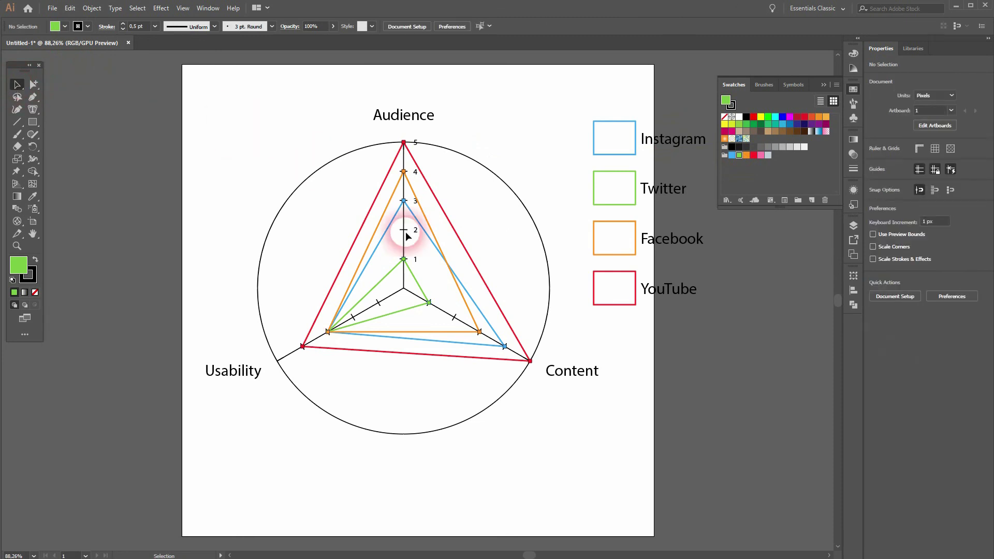
click(823, 84)
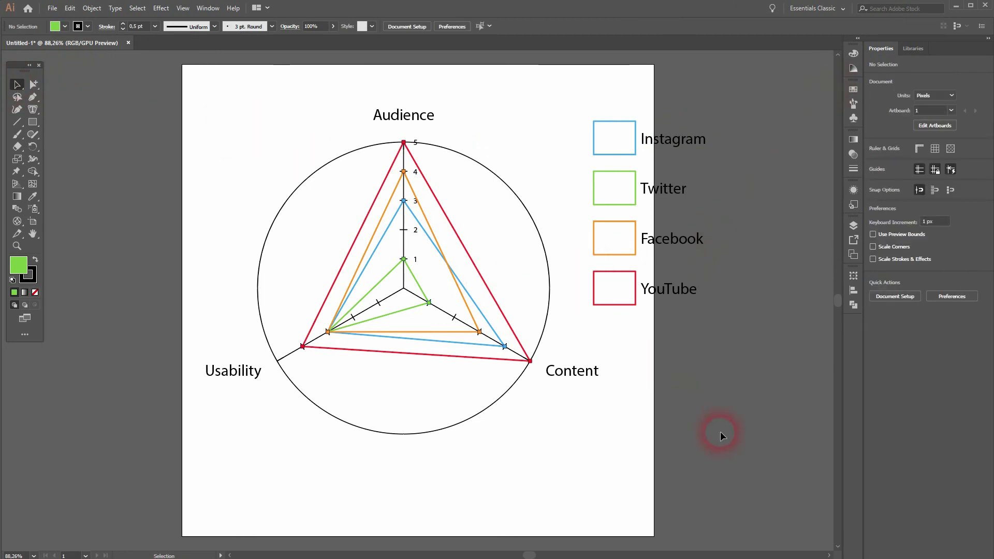
drag(196, 448, 729, 86)
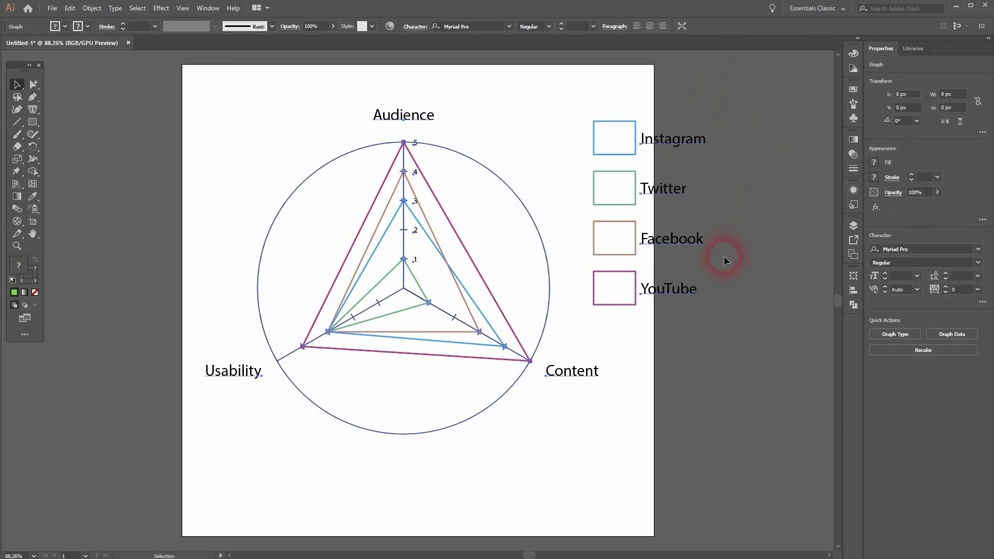
click(529, 162)
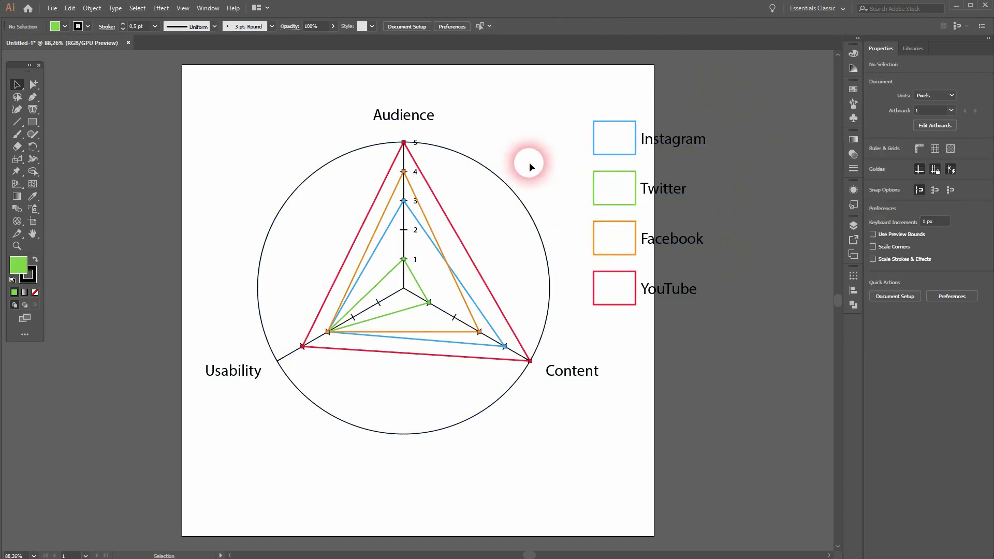